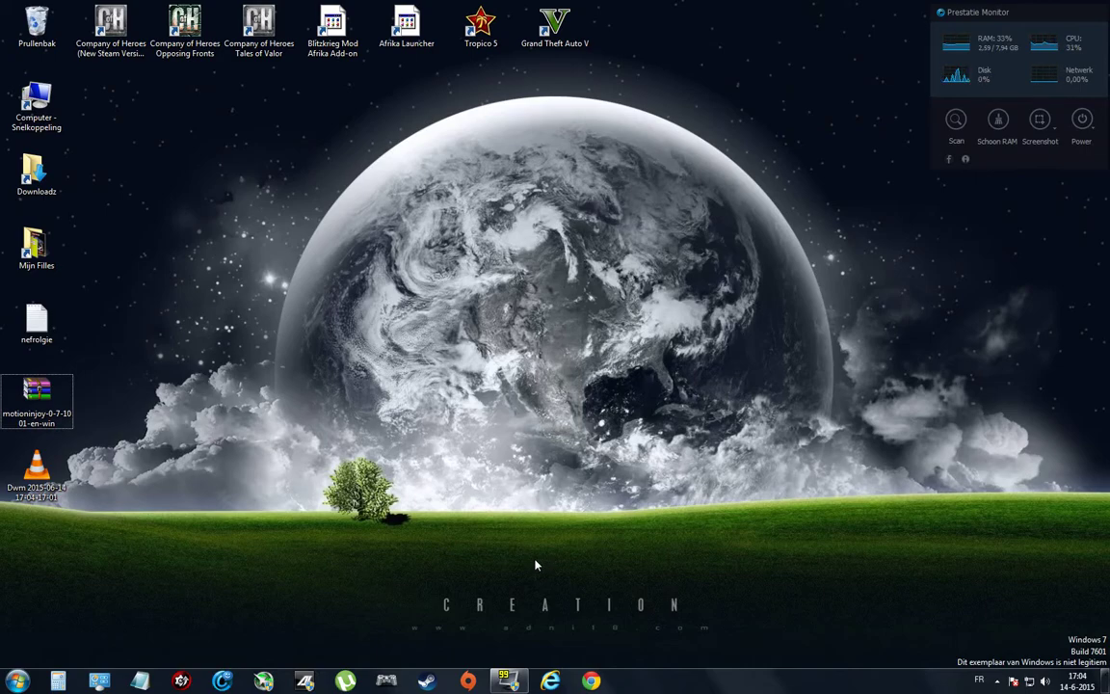
Step: Select the motioninjoy ZIP on the desktop and bring up Chrome on a new Google tab
{"action": "left_click", "coordinate": [65, 412]}
{"action": "left_click", "coordinate": [170, 333]}
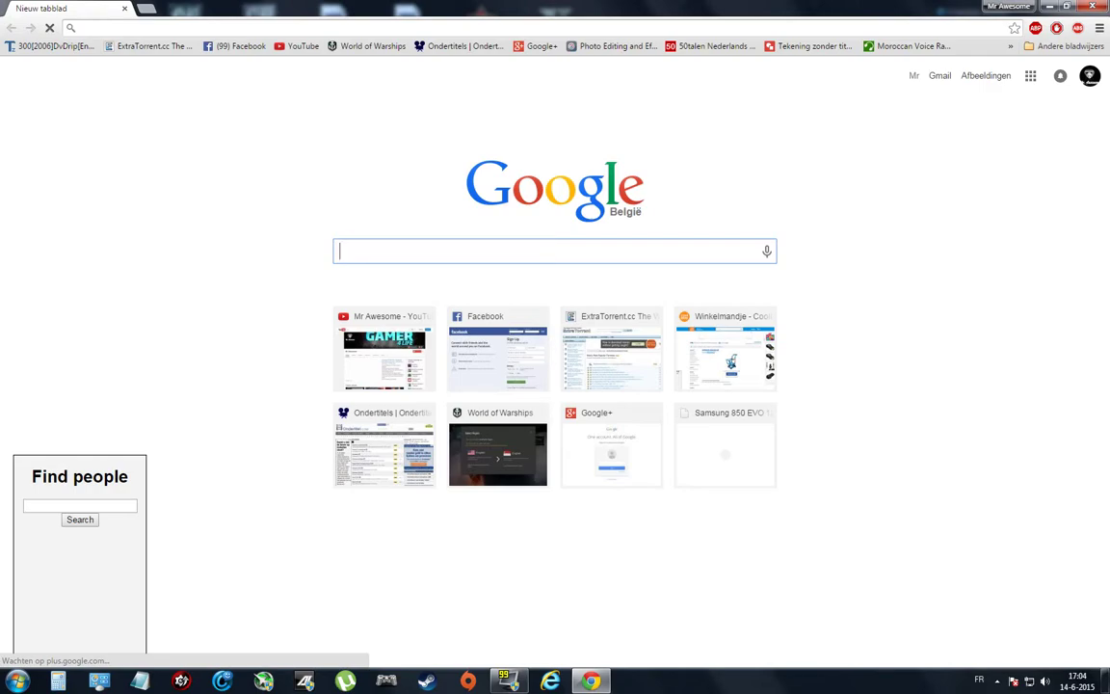
Step: Search Google for 'motionjoy'
{"action": "left_click", "coordinate": [275, 245]}
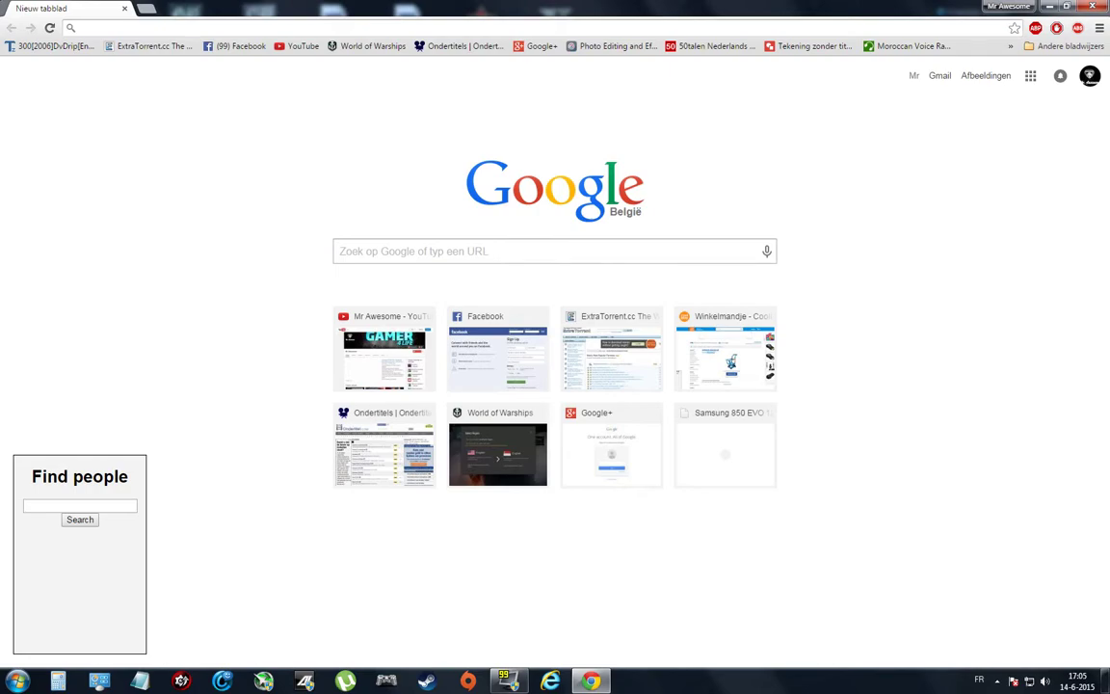
{"action": "left_click", "coordinate": [337, 251]}
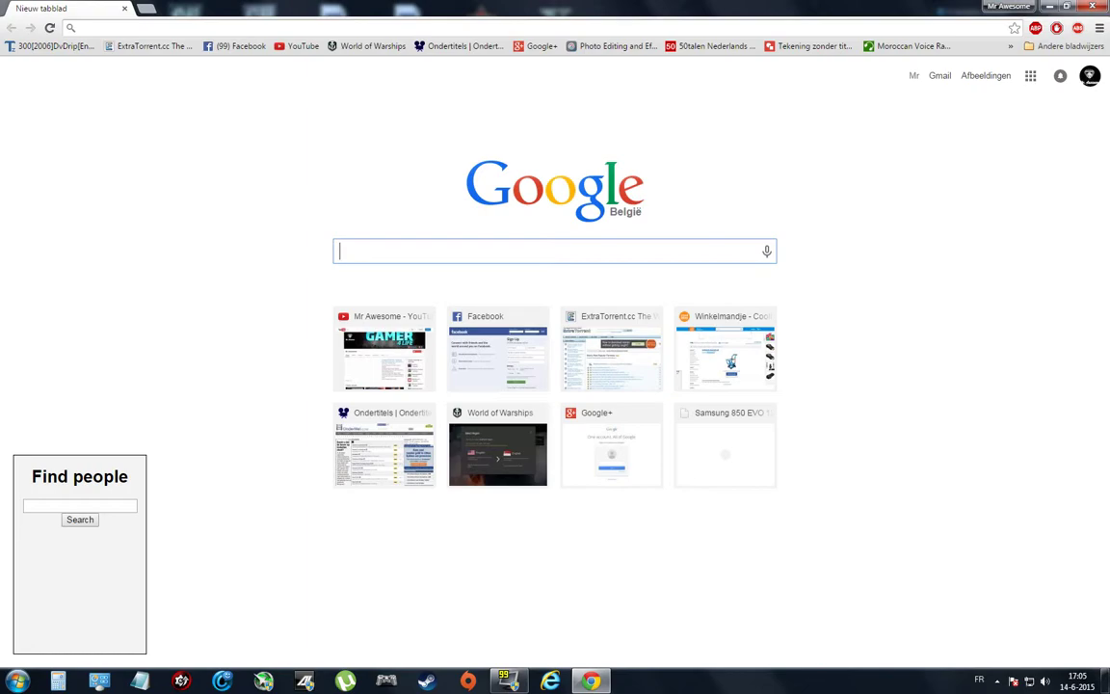
{"action": "type", "text": "motion"}
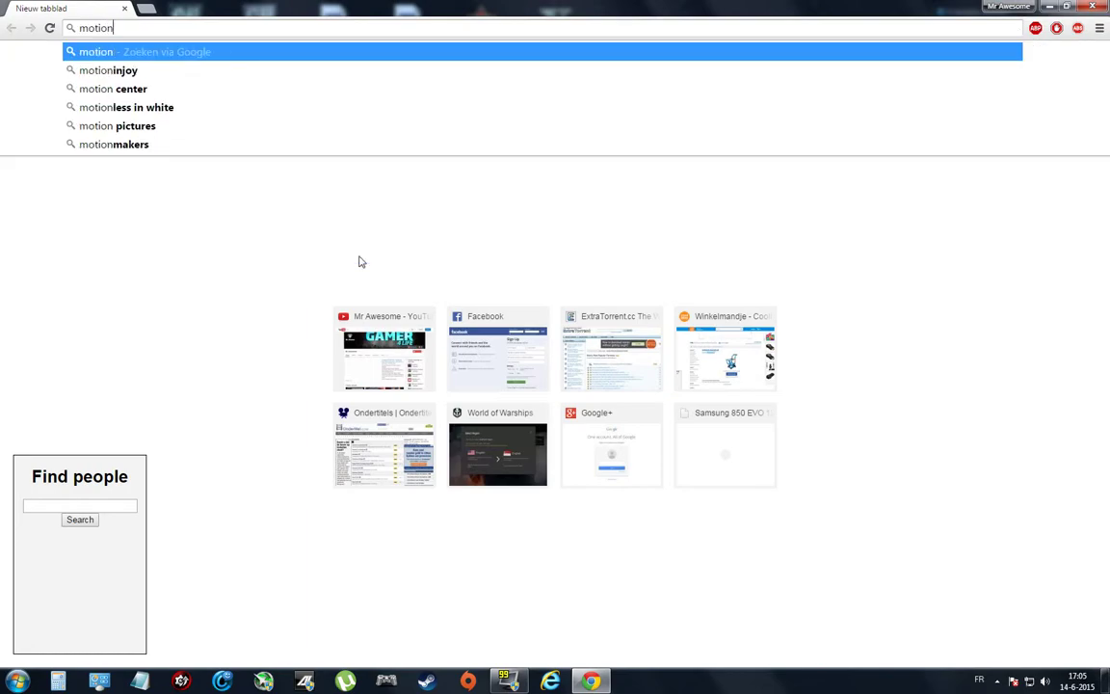
{"action": "type", "text": "joy"}
{"action": "key", "text": "Return"}
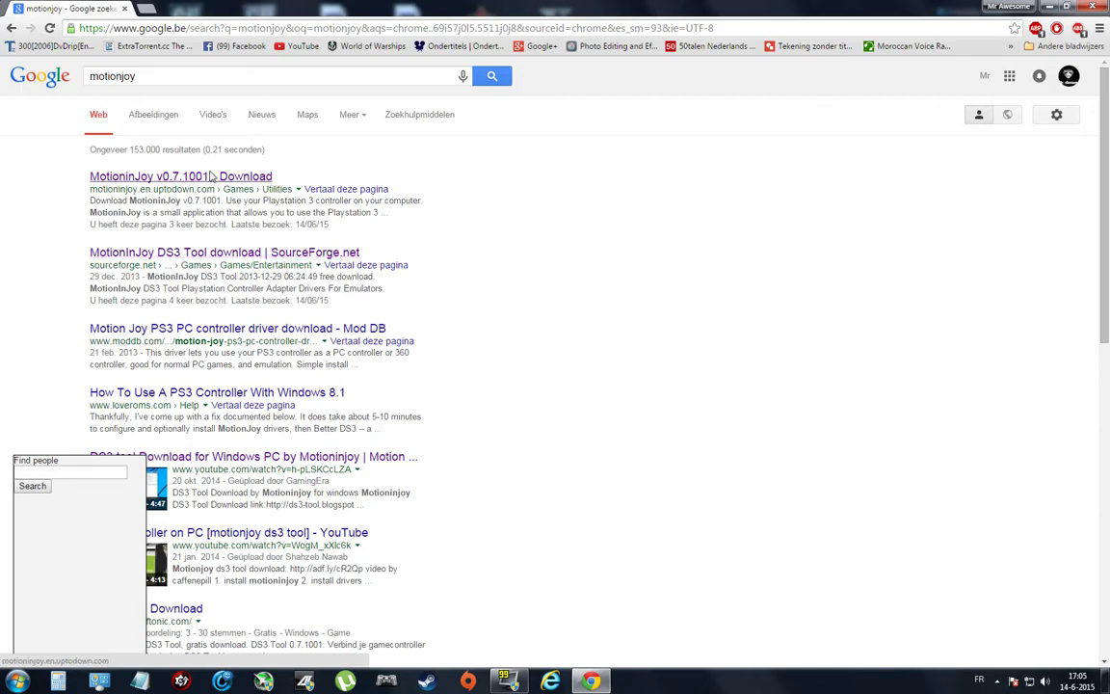
Step: Open the Uptodown MotioninJoy v0.7.1001 page, cancel the duplicate archive save, and show the desktop
{"action": "left_click", "coordinate": [211, 176]}
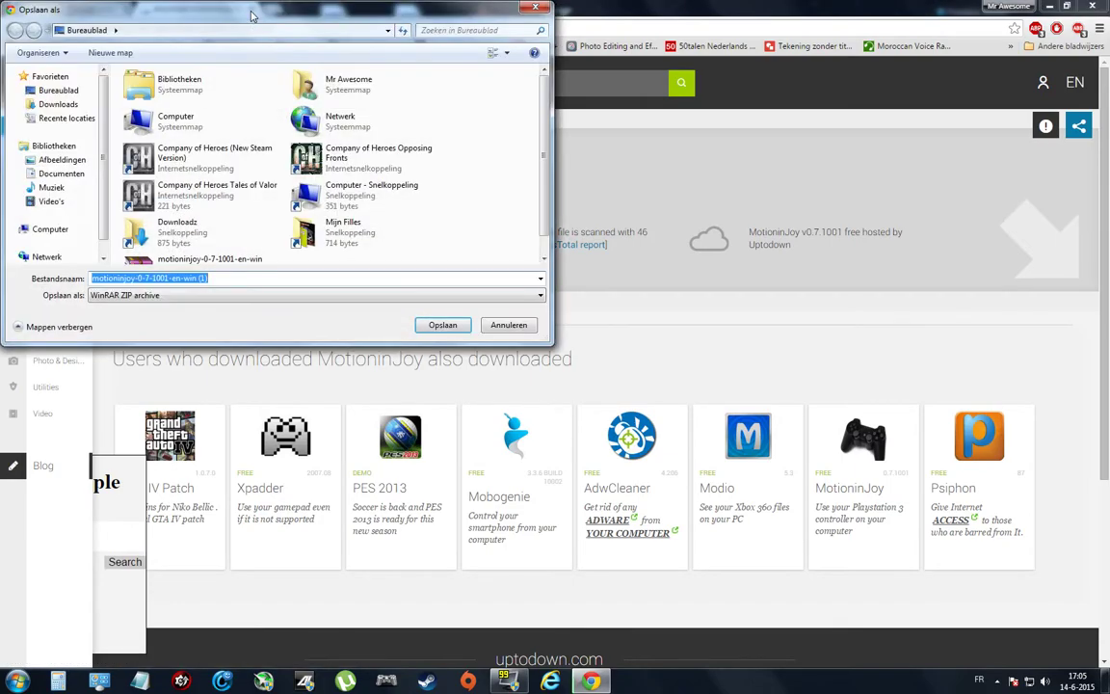
{"action": "left_click", "coordinate": [494, 326]}
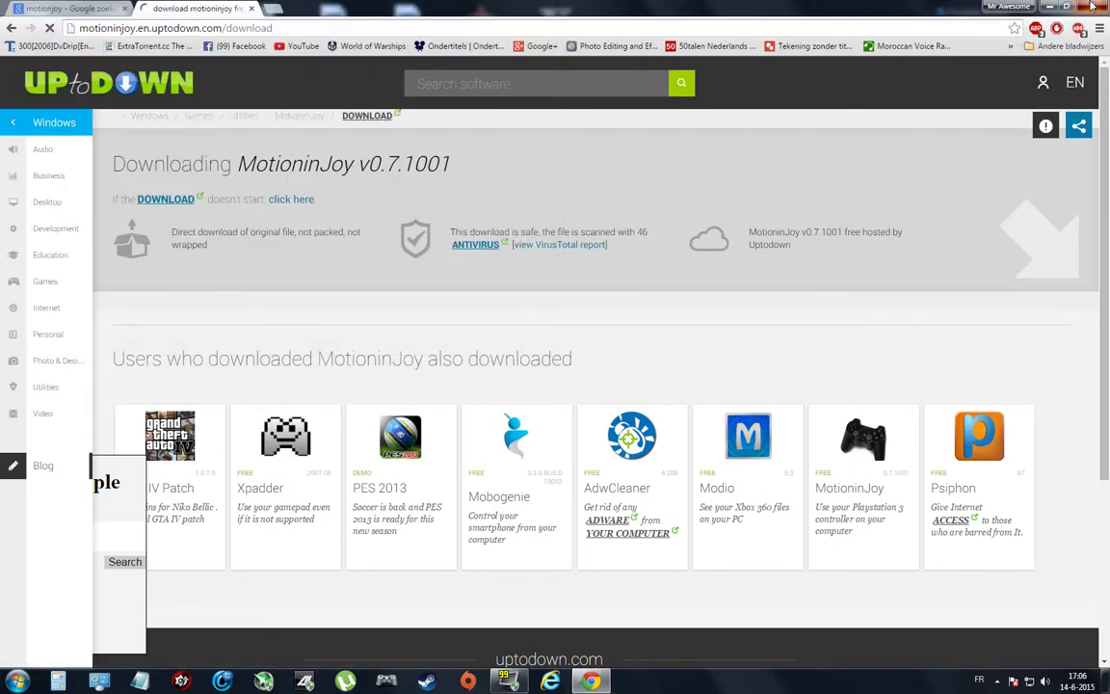
{"action": "key", "text": "super+d"}
Step: Run MotioninJoy_071001_signed.exe from the motioninjoy ZIP in WinRAR, then close WinRAR
{"action": "left_click", "coordinate": [39, 395]}
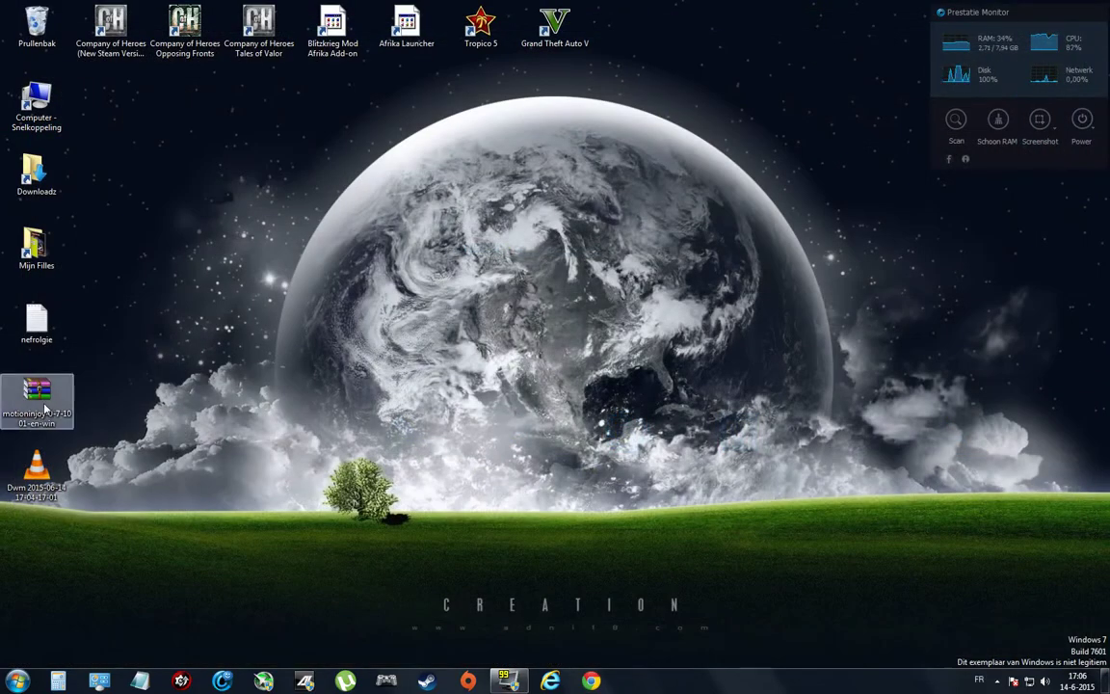
{"action": "double_click", "coordinate": [38, 395]}
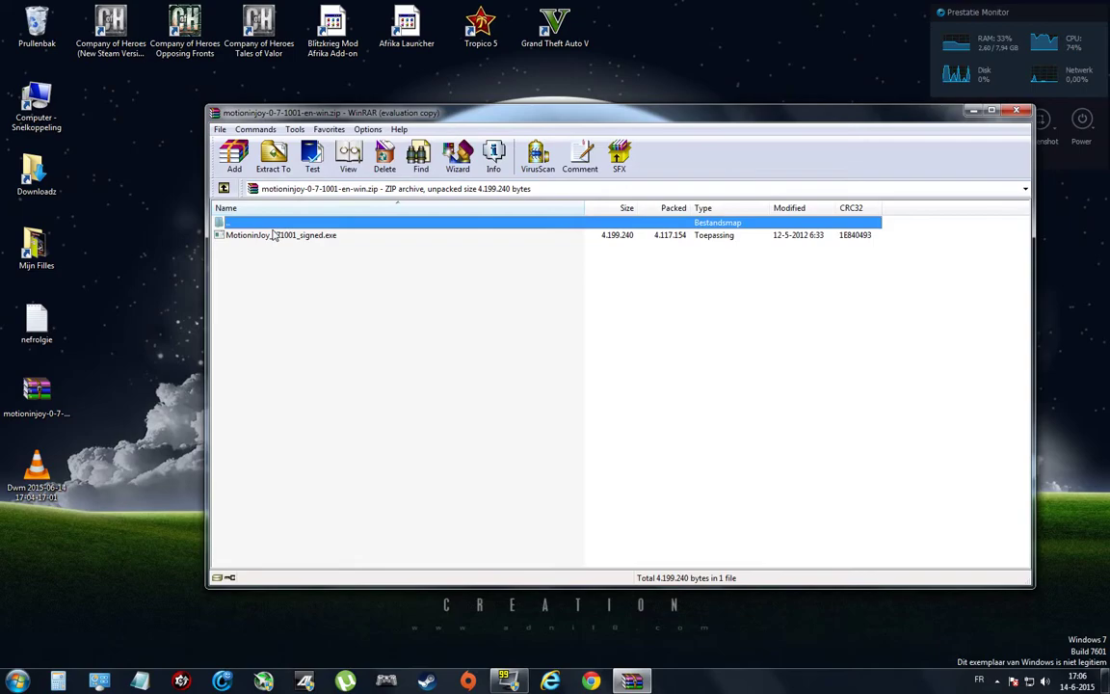
{"action": "double_click", "coordinate": [275, 236]}
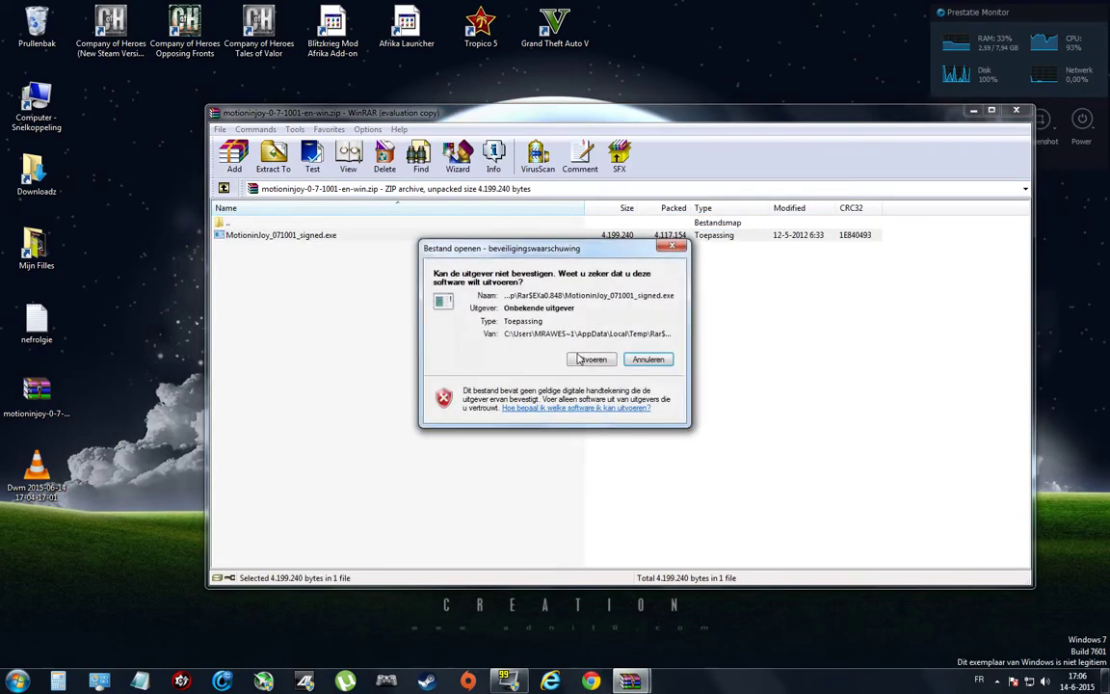
{"action": "left_click", "coordinate": [580, 359]}
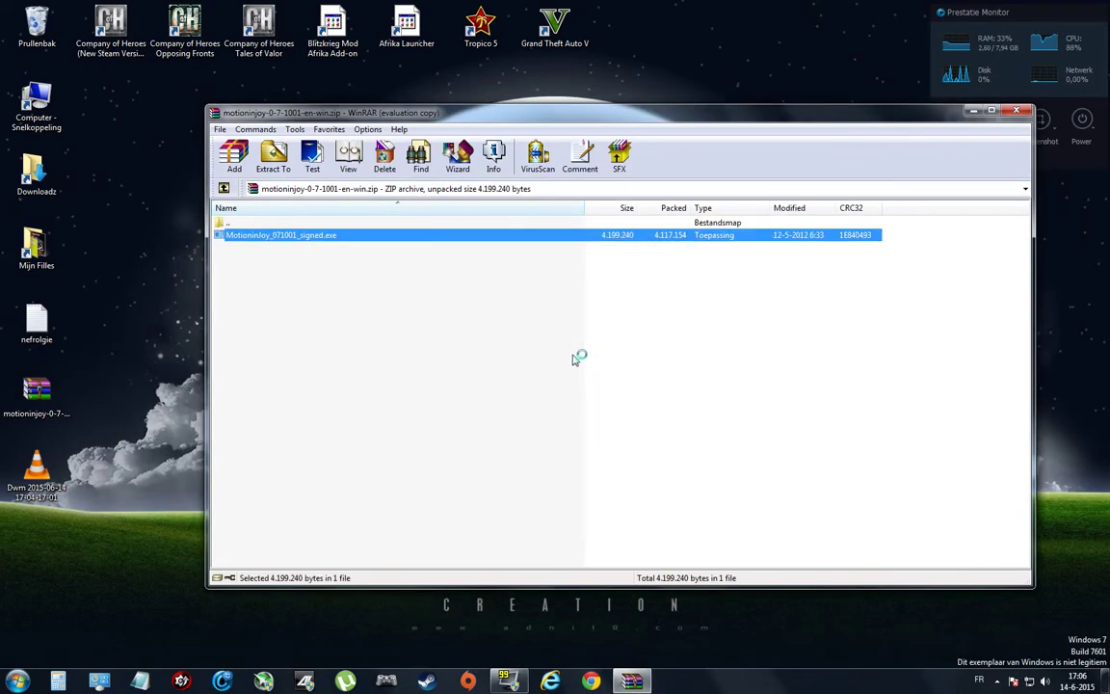
{"action": "left_click", "coordinate": [1023, 114]}
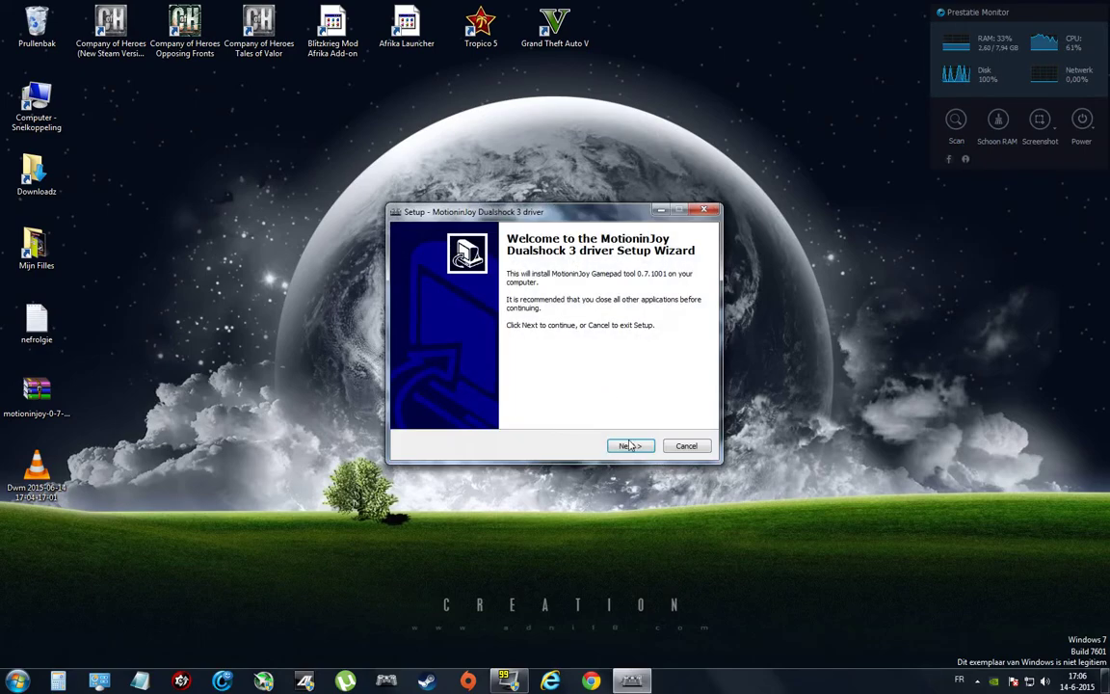
Step: Install the Dualshock 3 driver with default folder and shortcuts, finishing with Run DS3_tool ticked
{"action": "left_click", "coordinate": [629, 445]}
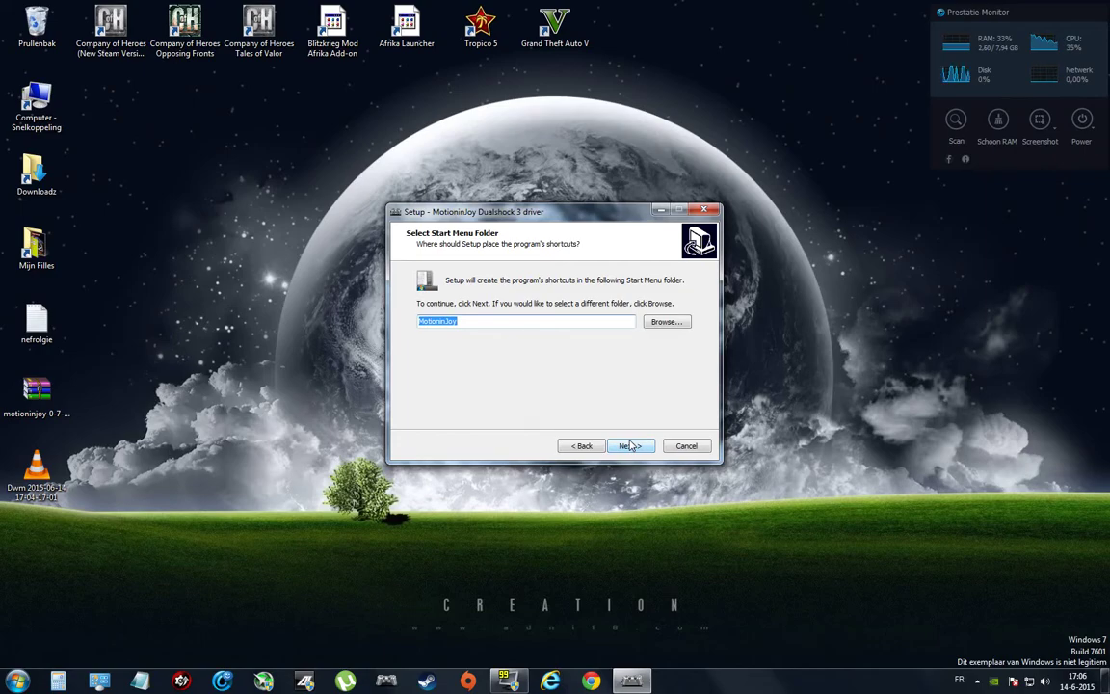
{"action": "left_click", "coordinate": [629, 445]}
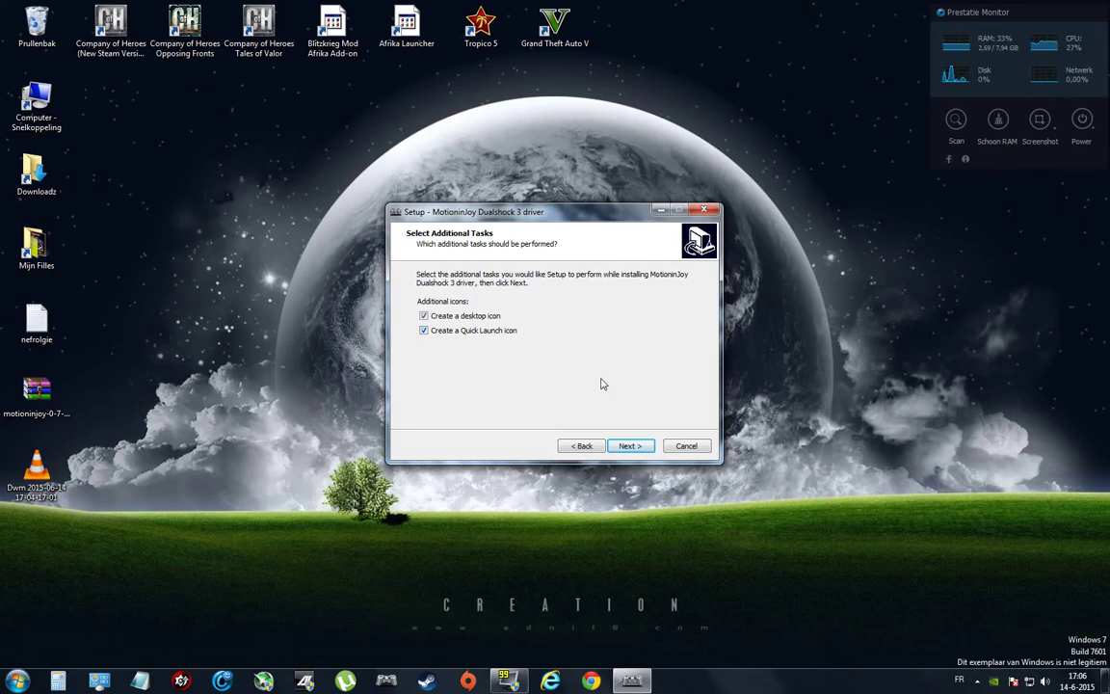
{"action": "left_click", "coordinate": [627, 446]}
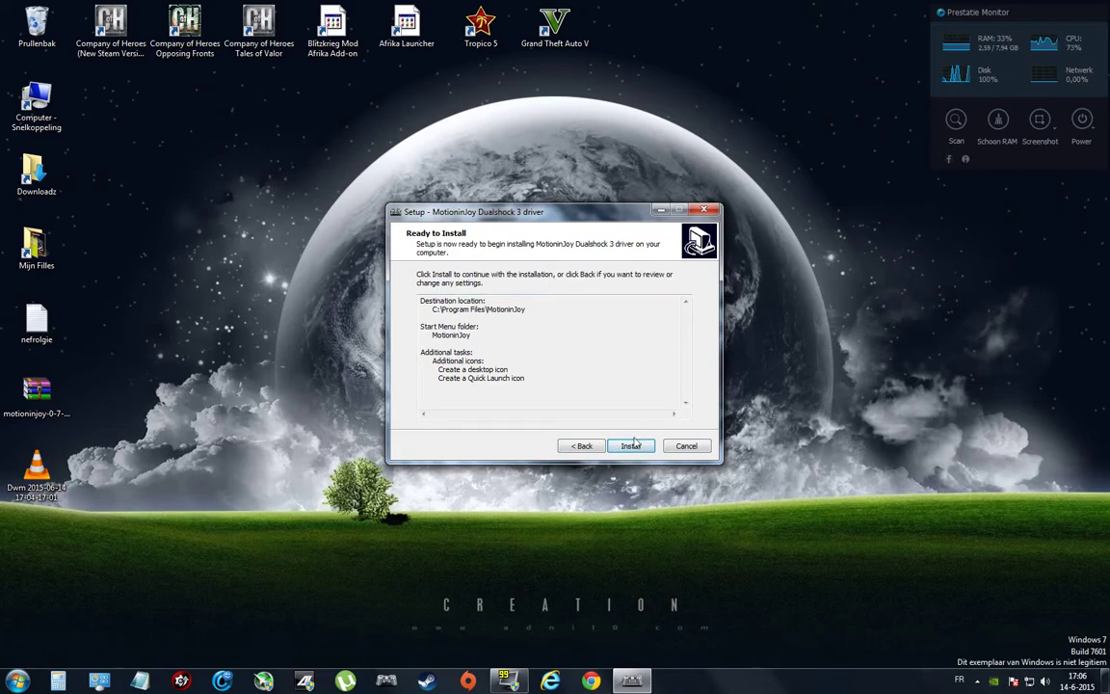
{"action": "left_click", "coordinate": [630, 447]}
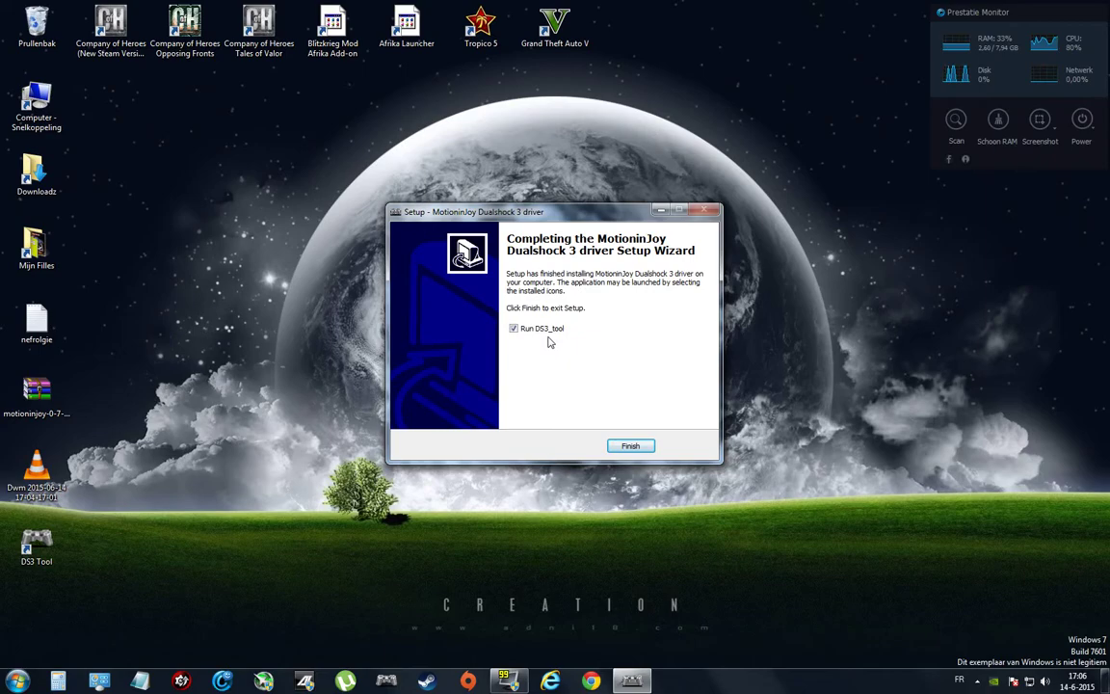
{"action": "left_click", "coordinate": [633, 448]}
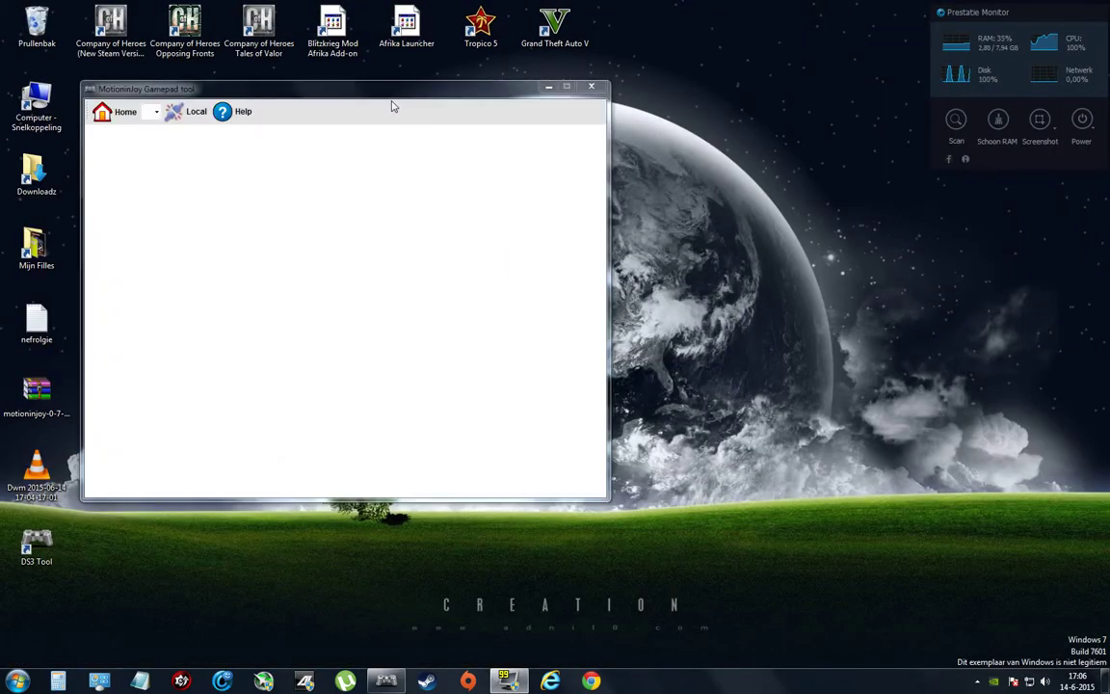
Step: Centre the Gamepad tool window and select Xbox 360 Controller Emulator mode
{"action": "left_click_drag", "start_coordinate": [380, 99], "coordinate": [546, 178]}
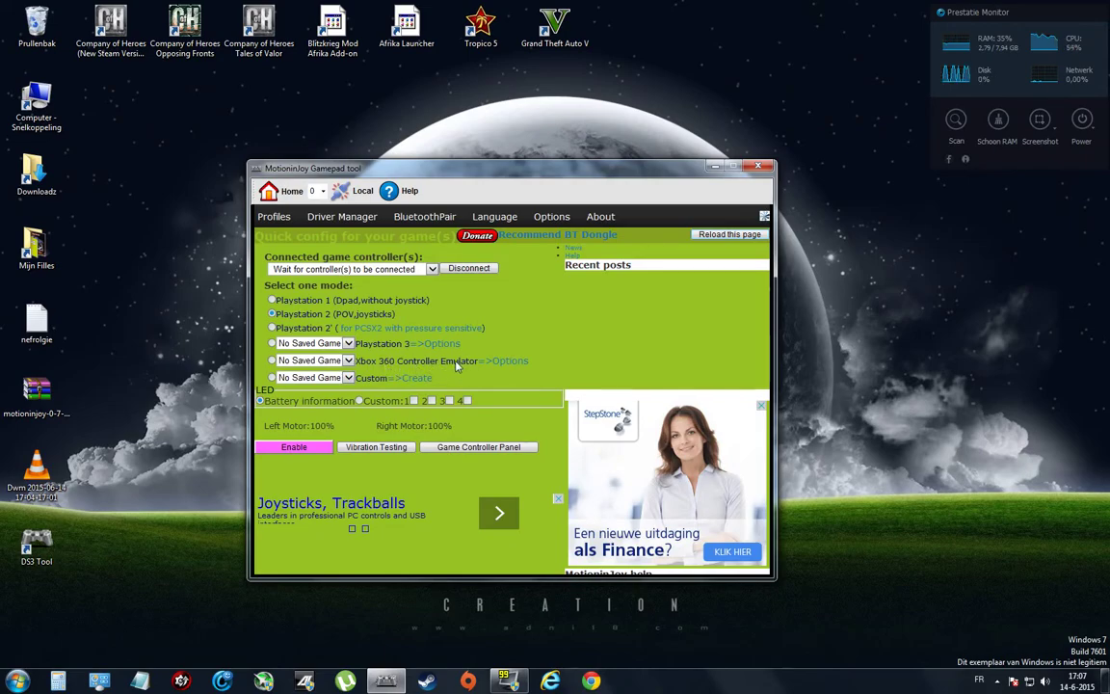
{"action": "left_click", "coordinate": [273, 361]}
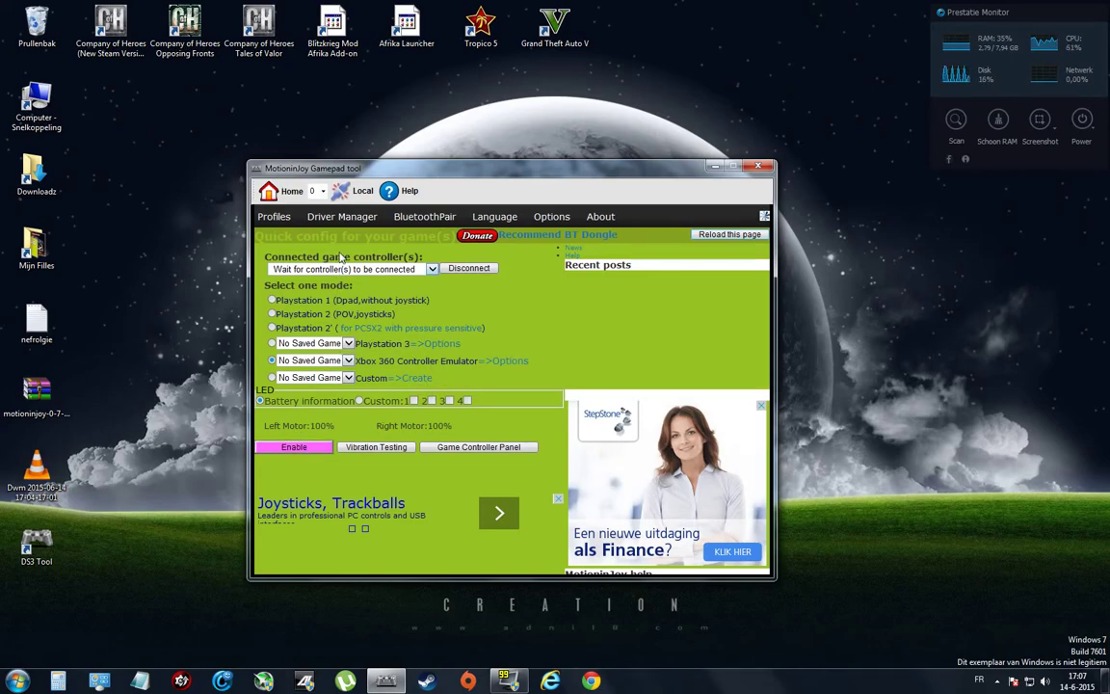
Step: Load the driver on the ticked Port_#0001.Hub_#0001 device in Driver Manager, then return to Profiles
{"action": "left_click", "coordinate": [325, 216]}
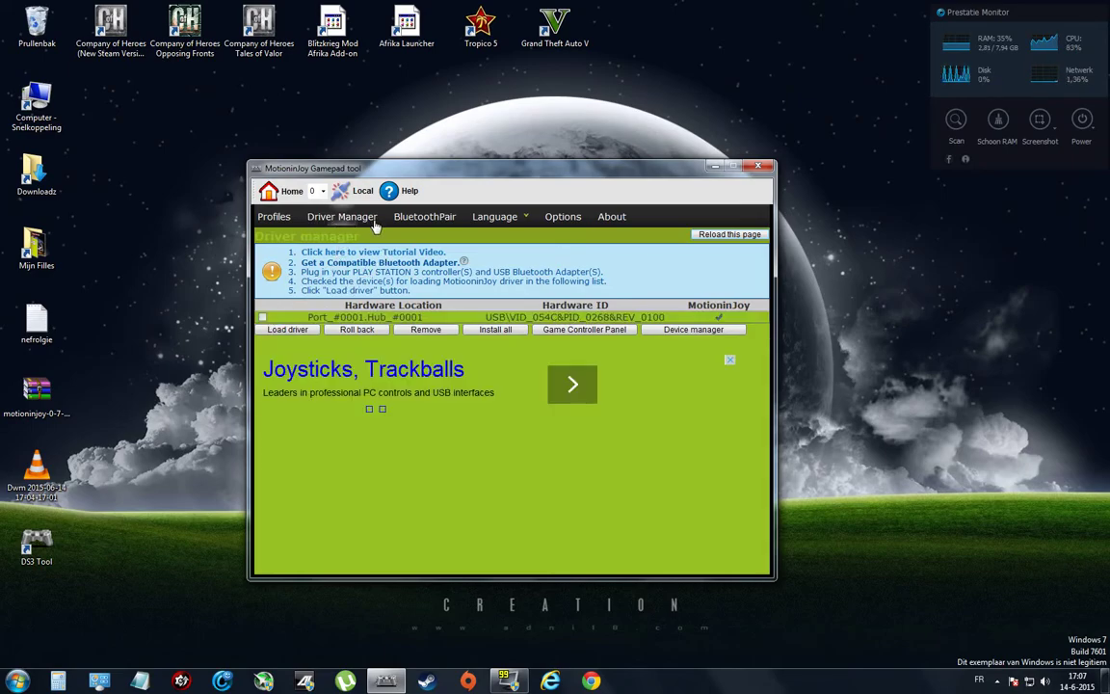
{"action": "left_click", "coordinate": [262, 317]}
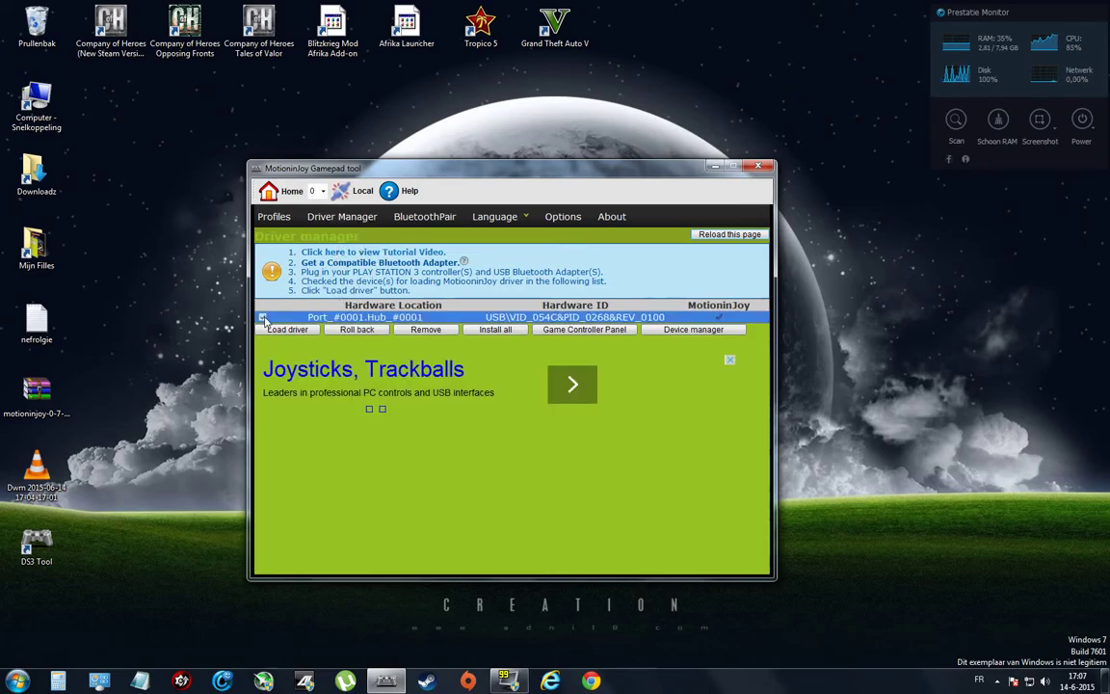
{"action": "left_click", "coordinate": [307, 330]}
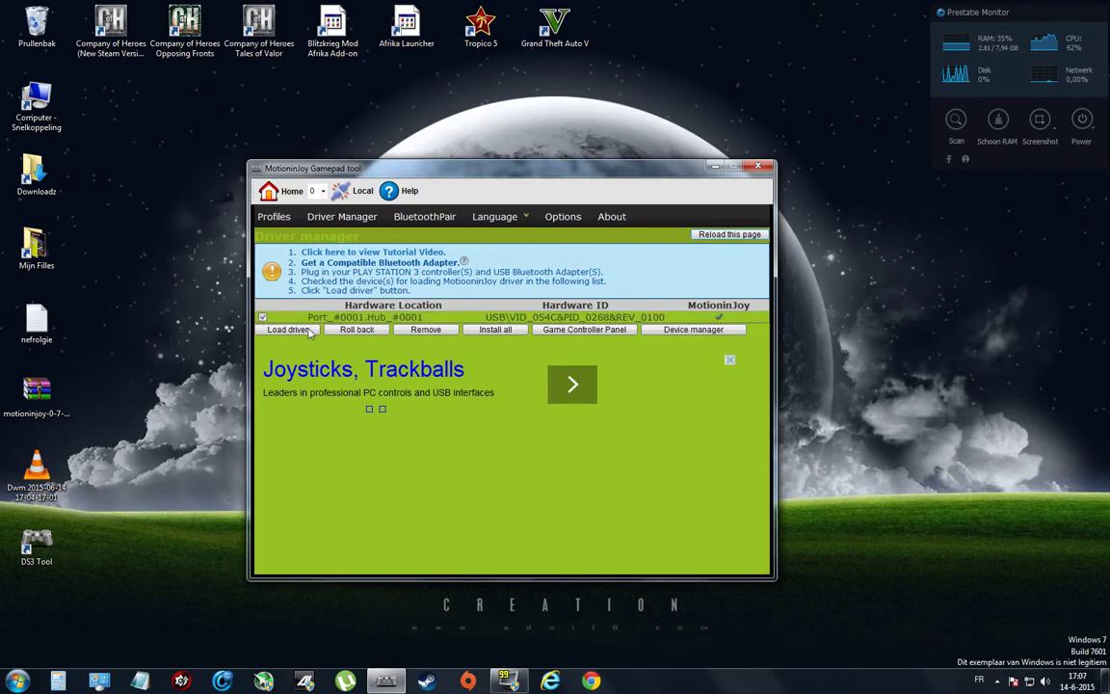
{"action": "left_click", "coordinate": [279, 335]}
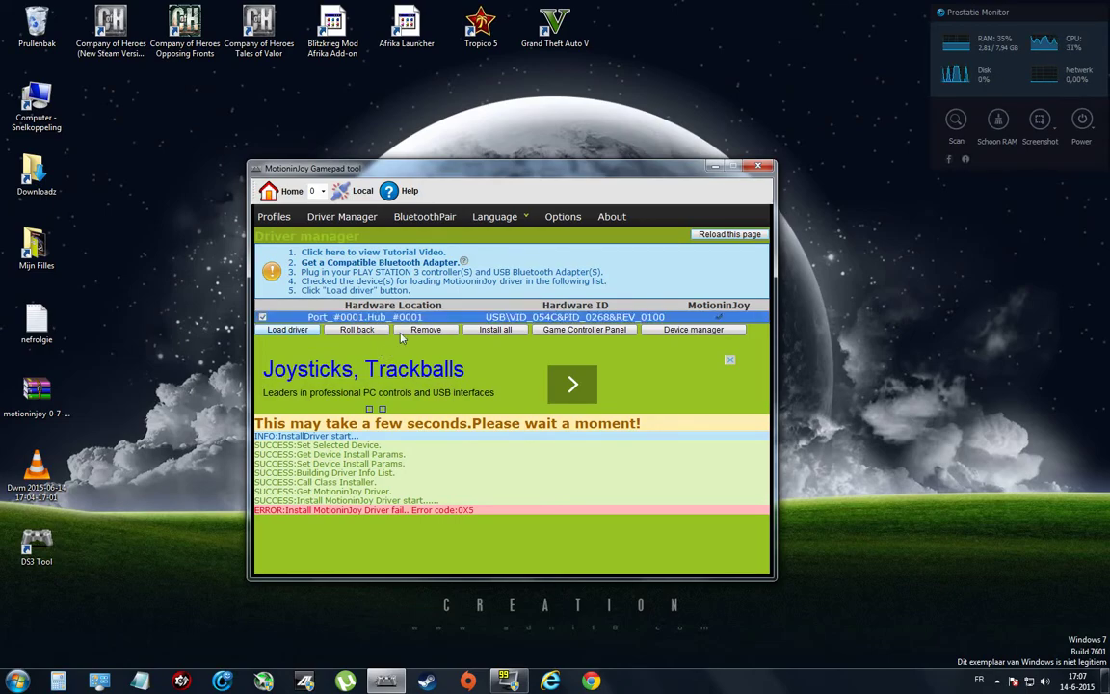
{"action": "left_click", "coordinate": [272, 215]}
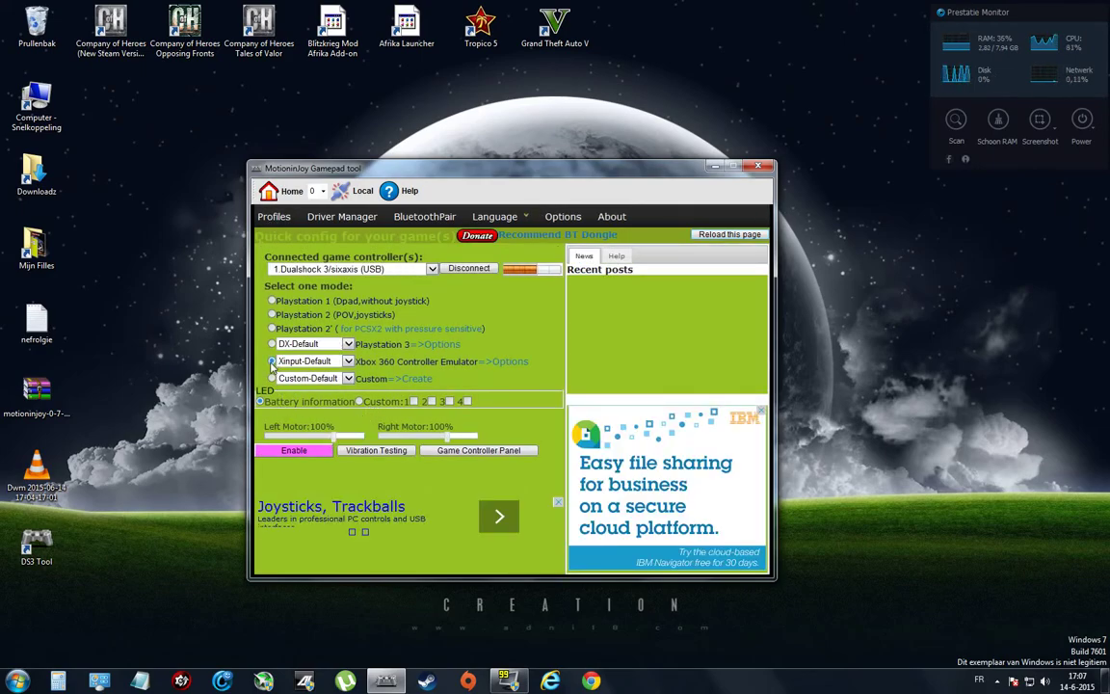
Step: Select Xbox 360 Controller Emulator mode and close the Gamepad tool window
{"action": "left_click", "coordinate": [273, 363]}
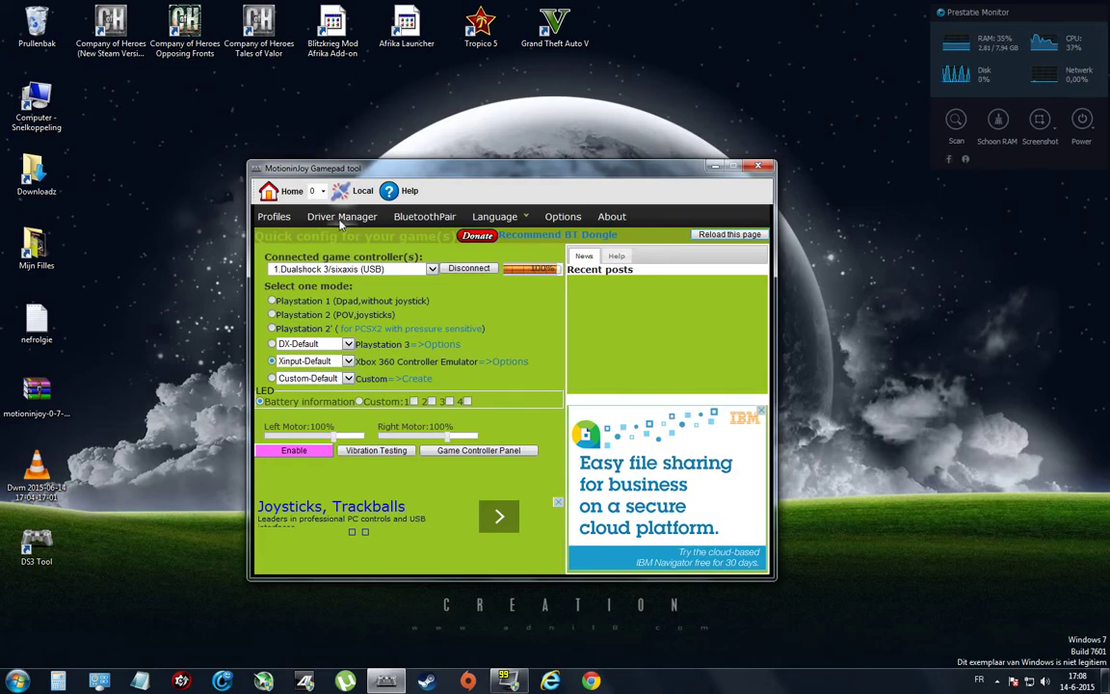
{"action": "key", "text": "alt+F4"}
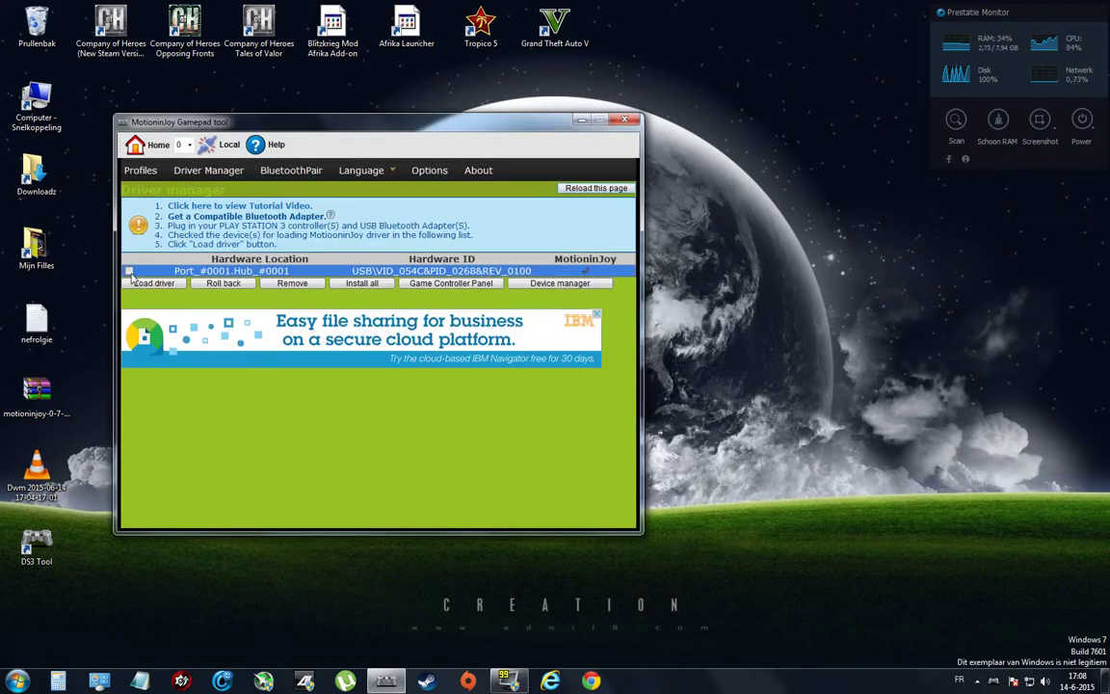
Step: Load the MotioninJoy driver onto the ticked Port_#0001.Hub_#0001 device and recentre the window
{"action": "left_click", "coordinate": [128, 271]}
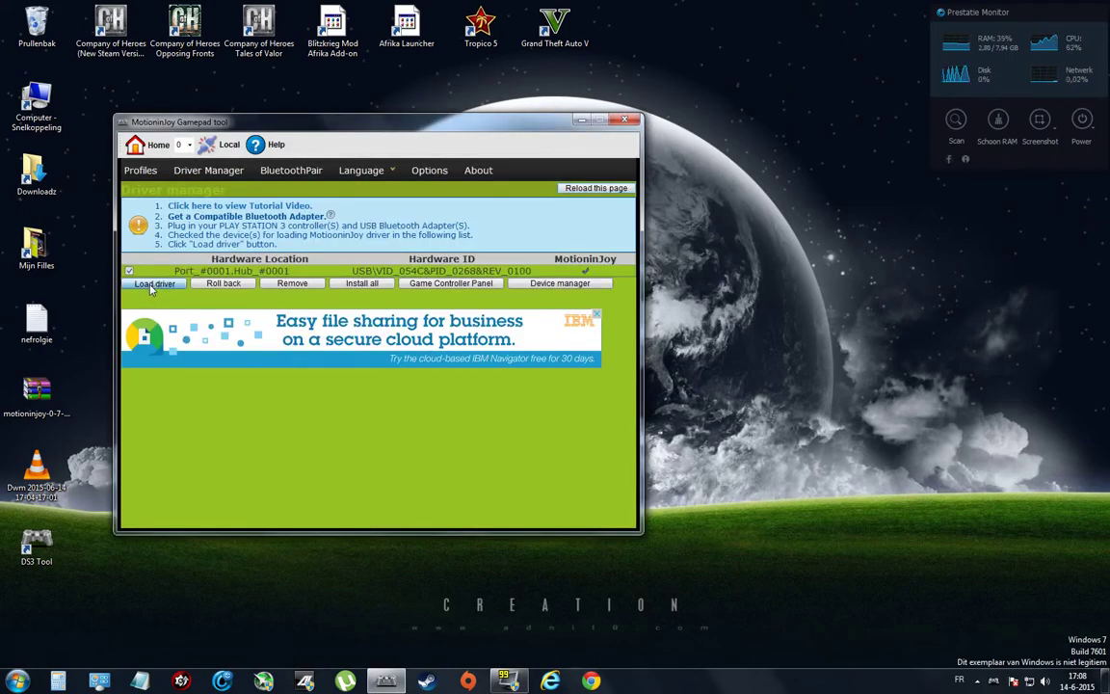
{"action": "left_click", "coordinate": [152, 283]}
{"action": "left_click", "coordinate": [163, 288]}
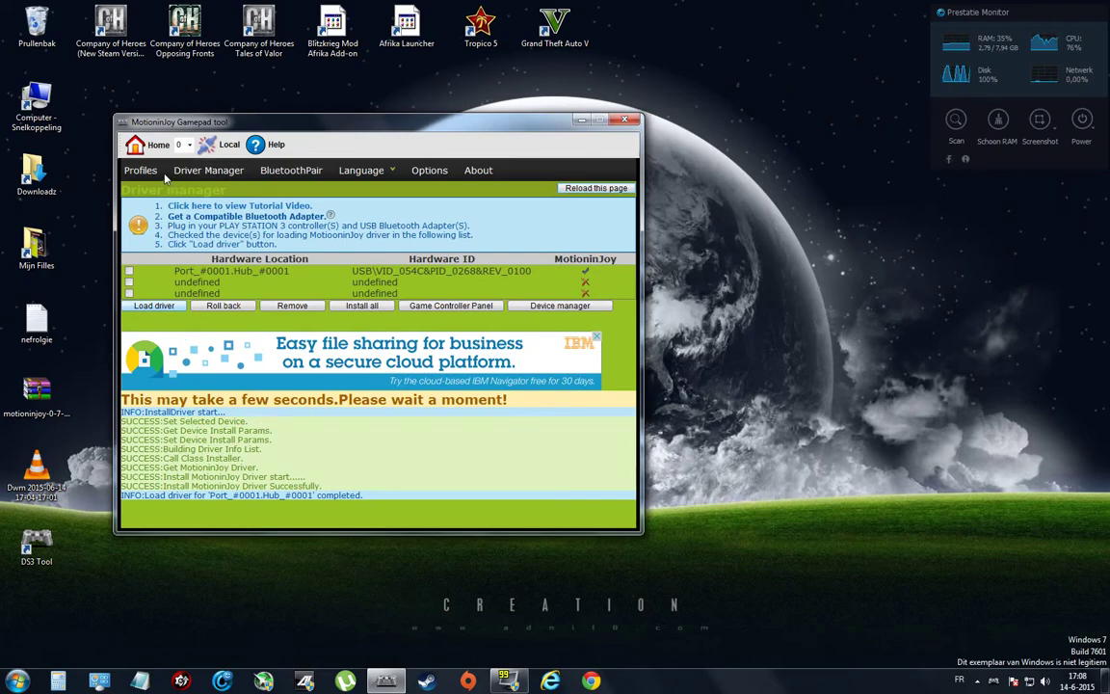
{"action": "left_click_drag", "start_coordinate": [285, 128], "coordinate": [455, 184]}
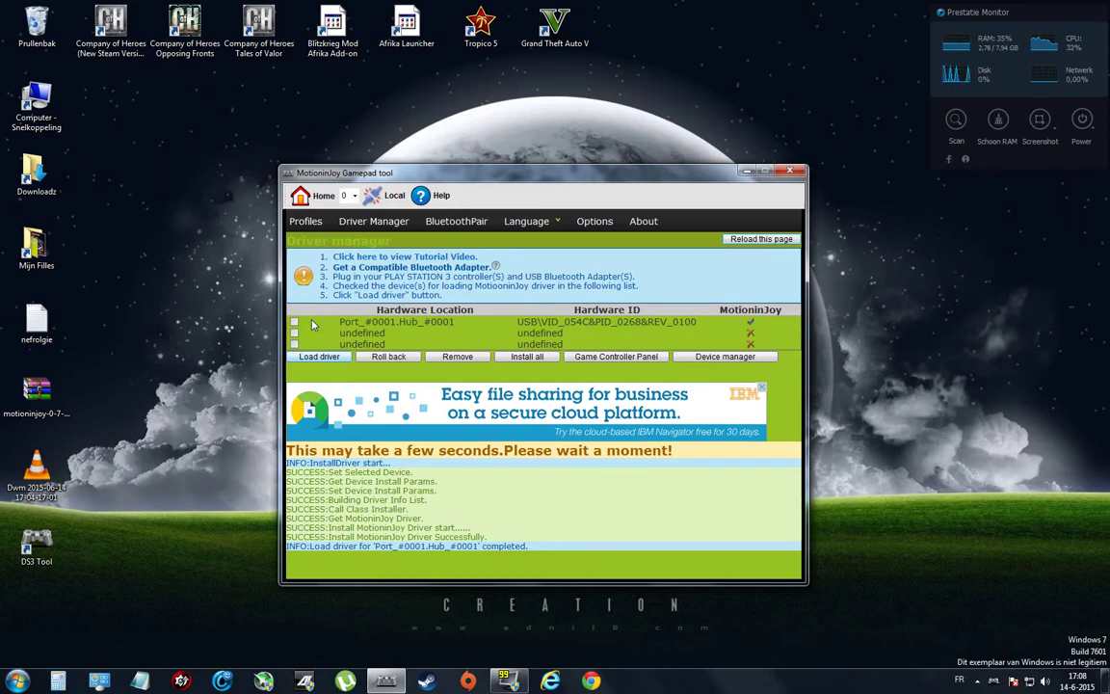
Step: Return to the Profiles page to see the connected Dualshock 3/sixaxis (USB) controller
{"action": "left_click", "coordinate": [306, 221]}
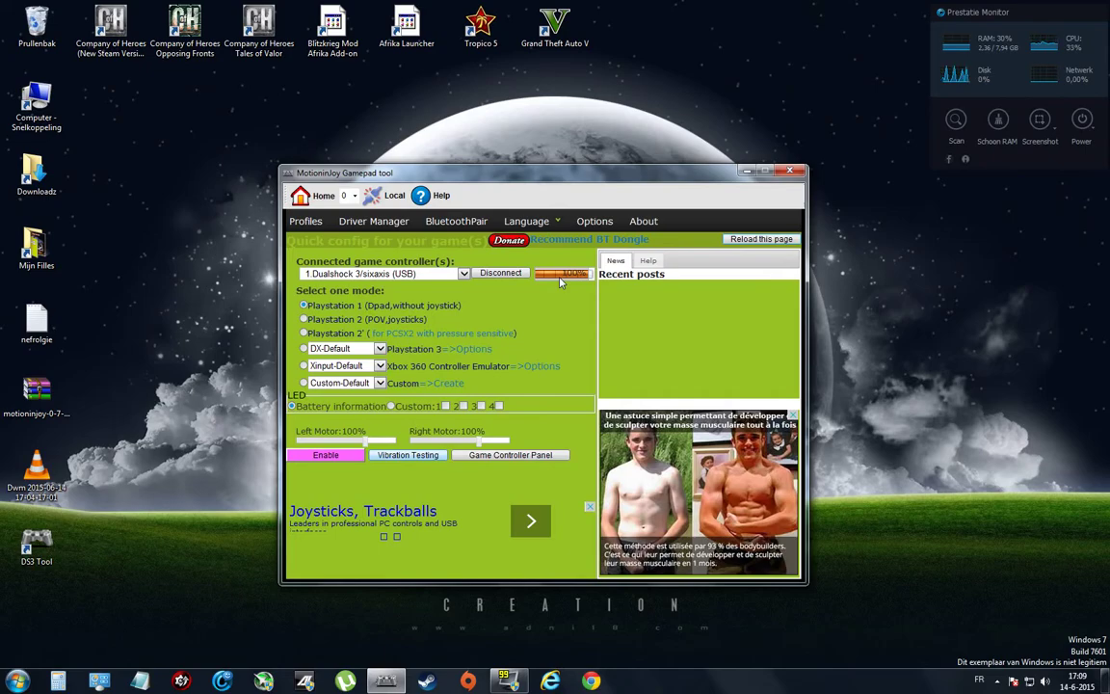
Step: Select the Xinput-Default (Xbox 360 Controller Emulator) mode on the Profiles page
{"action": "left_click", "coordinate": [304, 367]}
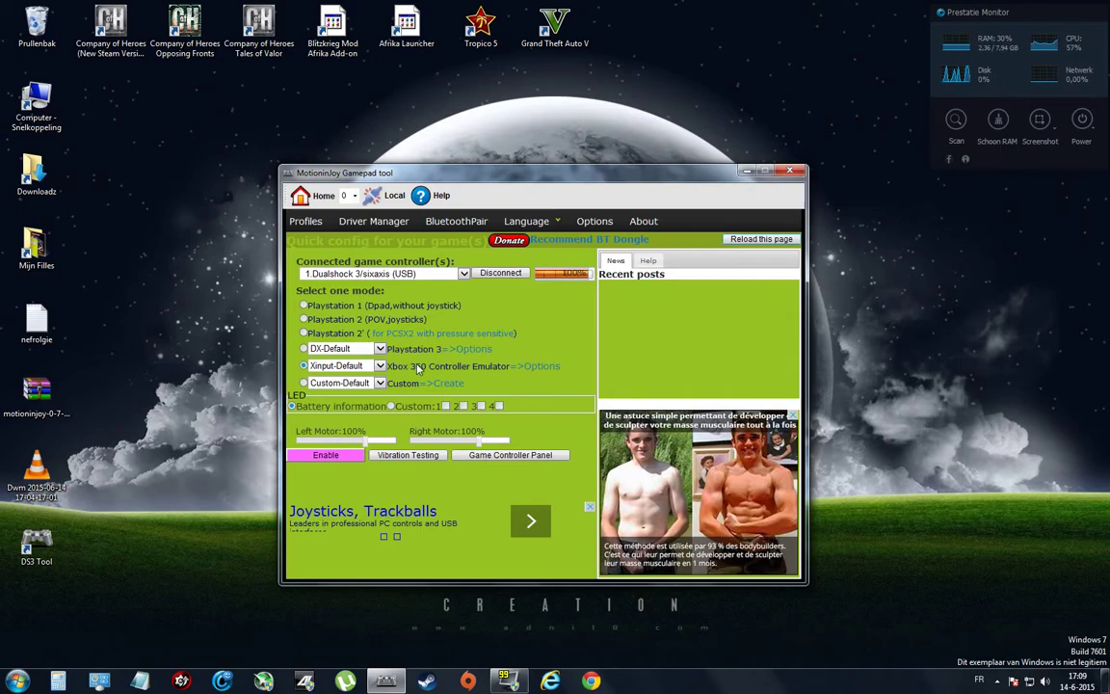